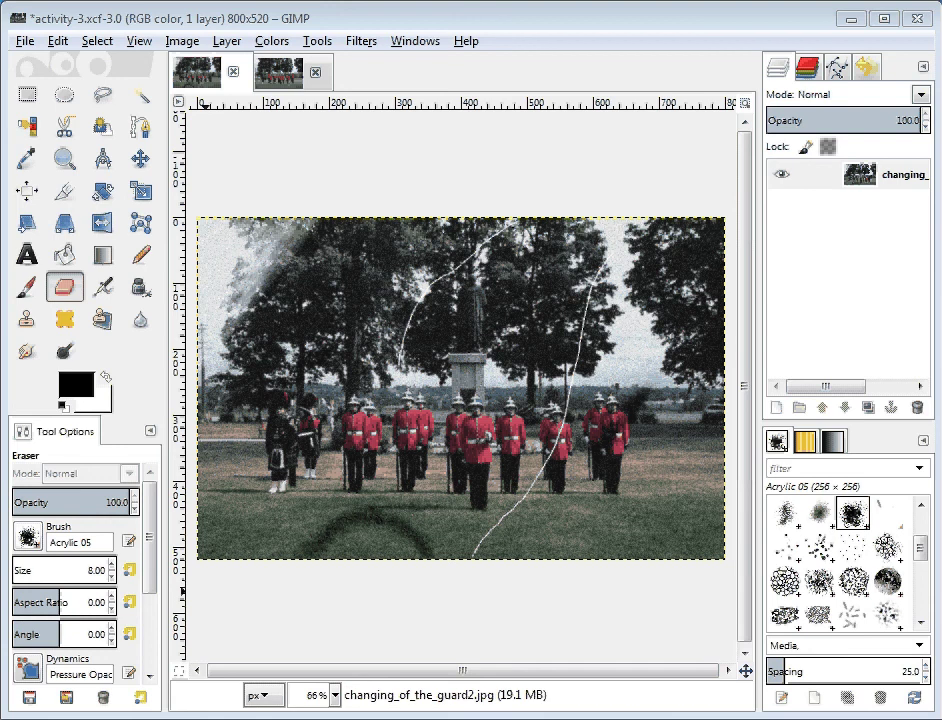
Choose the Acrylic 02 brush for the Eraser and set its size to 10.
click(30, 537)
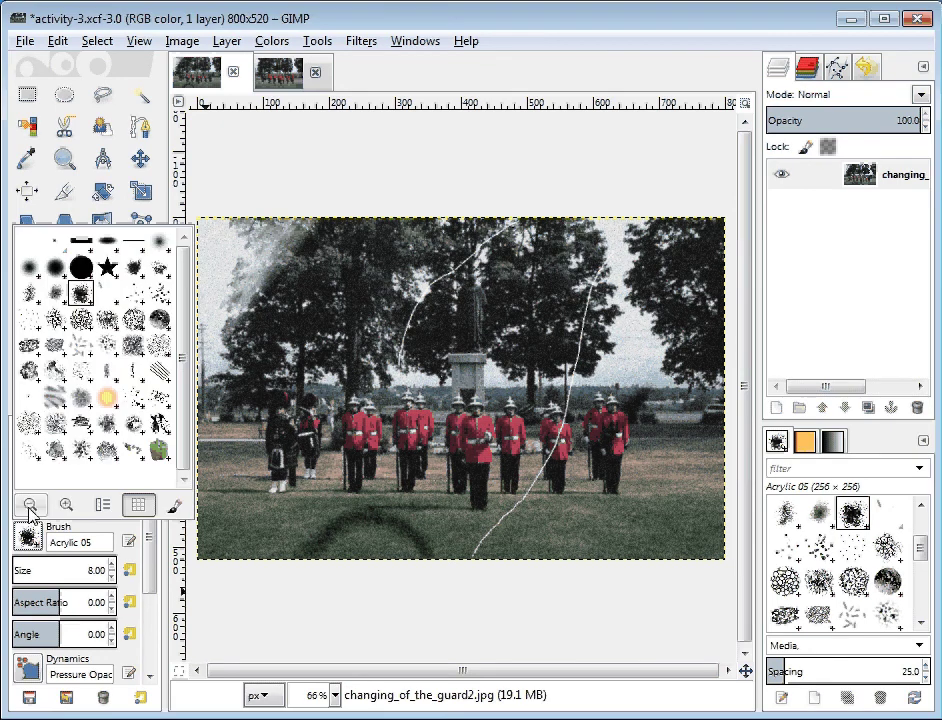
click(158, 268)
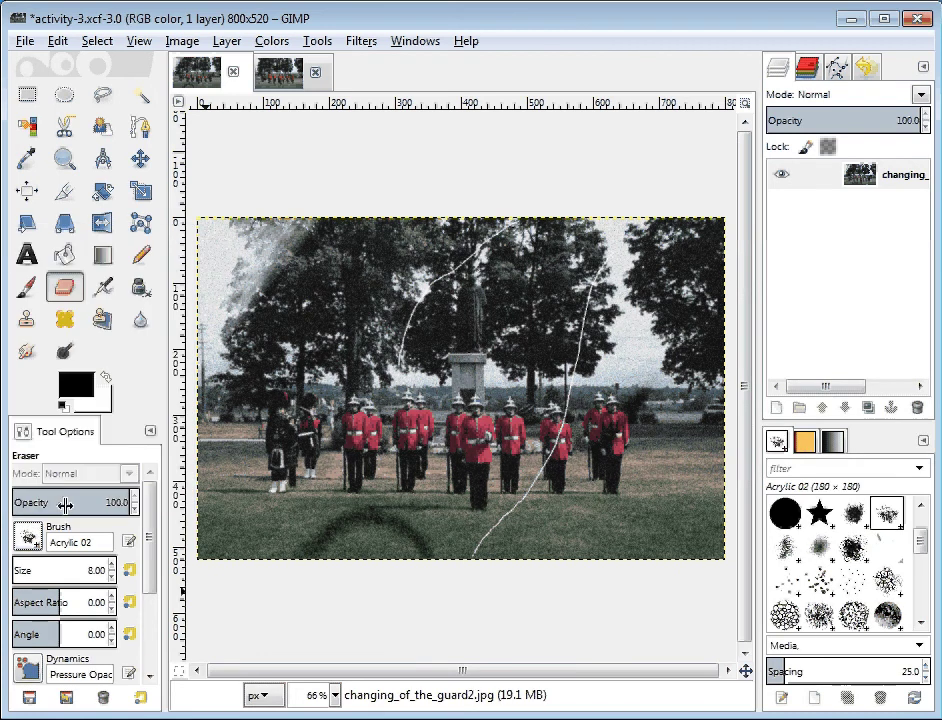
double_click(96, 570)
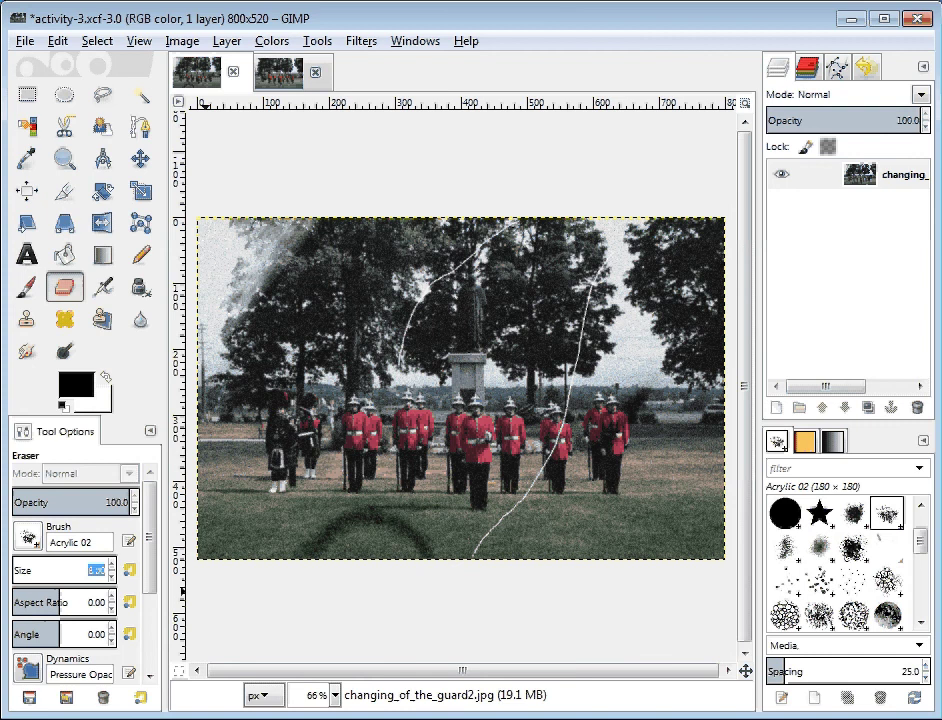
text(10)
key(Return)
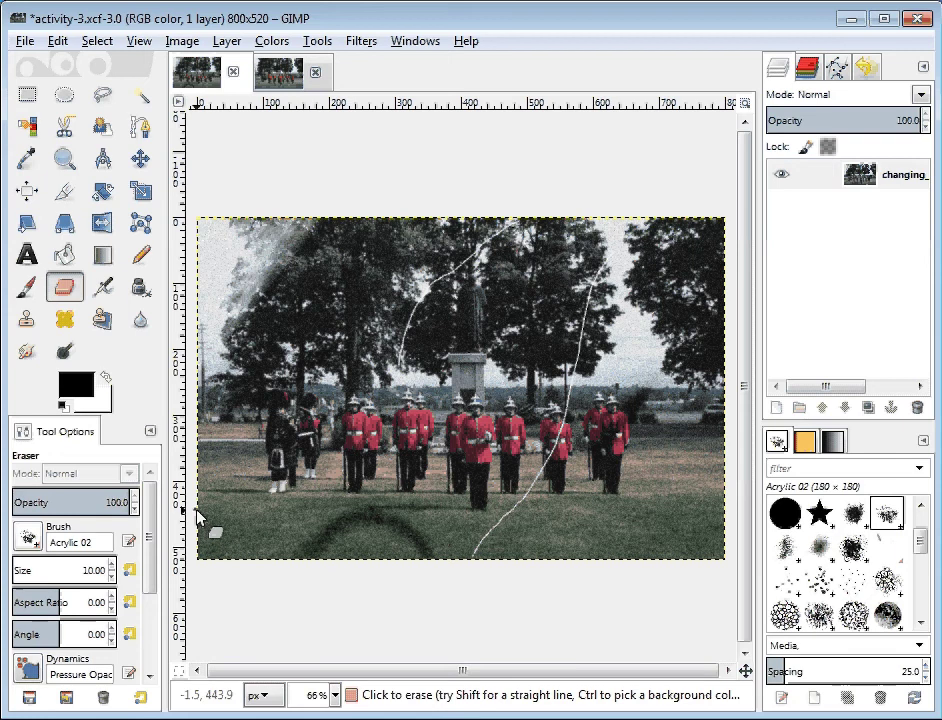
Test an Acrylic 02 eraser stroke at the lower-left edge, then undo it.
mouse_move(199, 509)
mouse_down()
mouse_move(236, 549)
mouse_move(270, 563)
mouse_up()
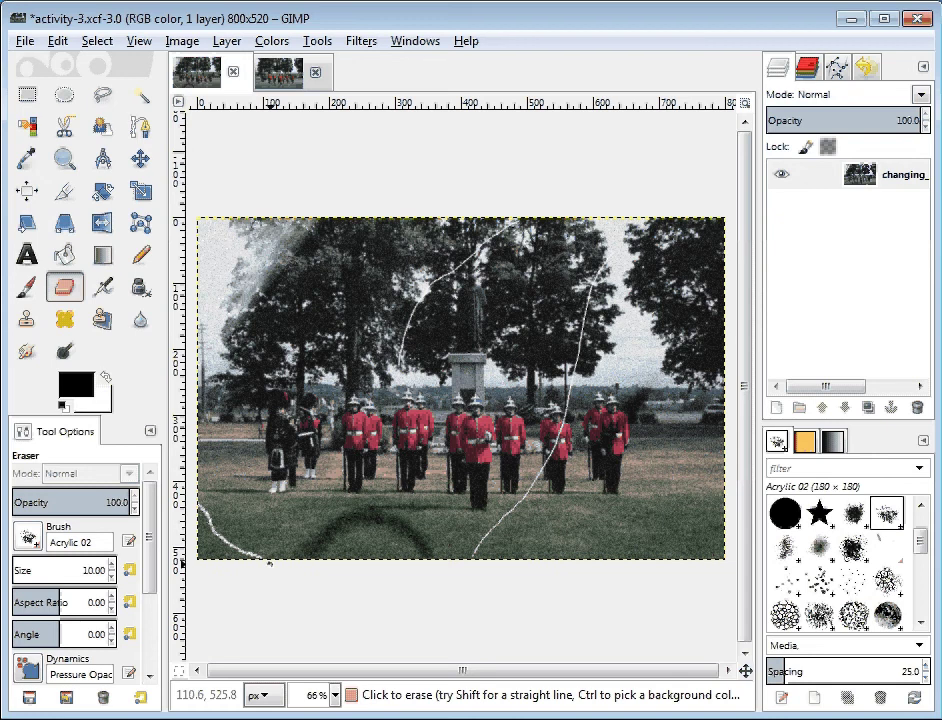
key(ctrl)
key(ctrl+z)
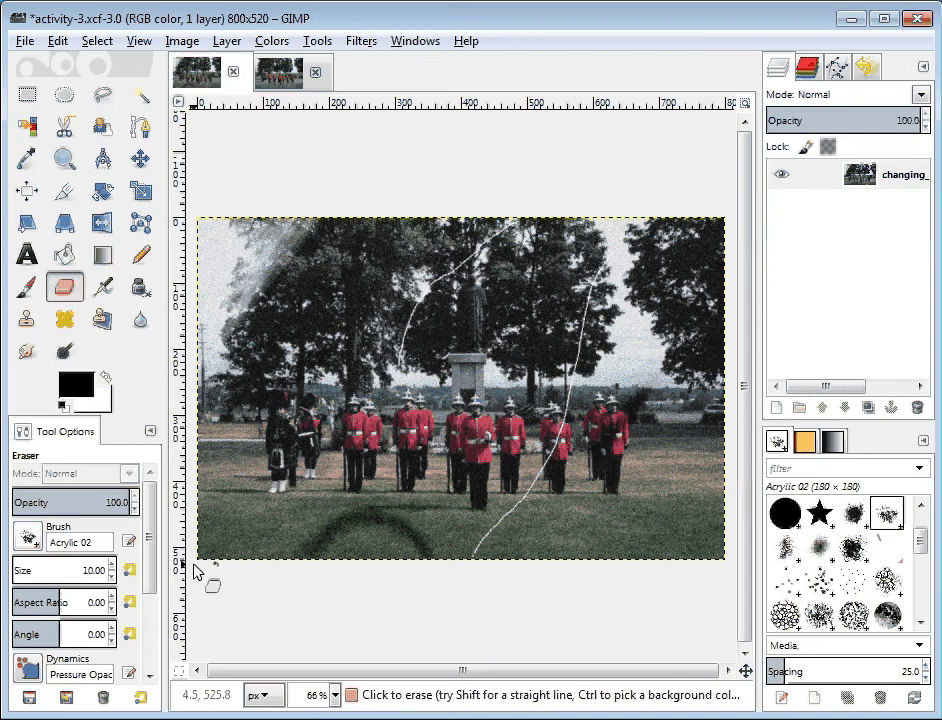
Switch to the Chalk 03 brush, test a stroke at the lower-left edge, and undo it.
click(28, 537)
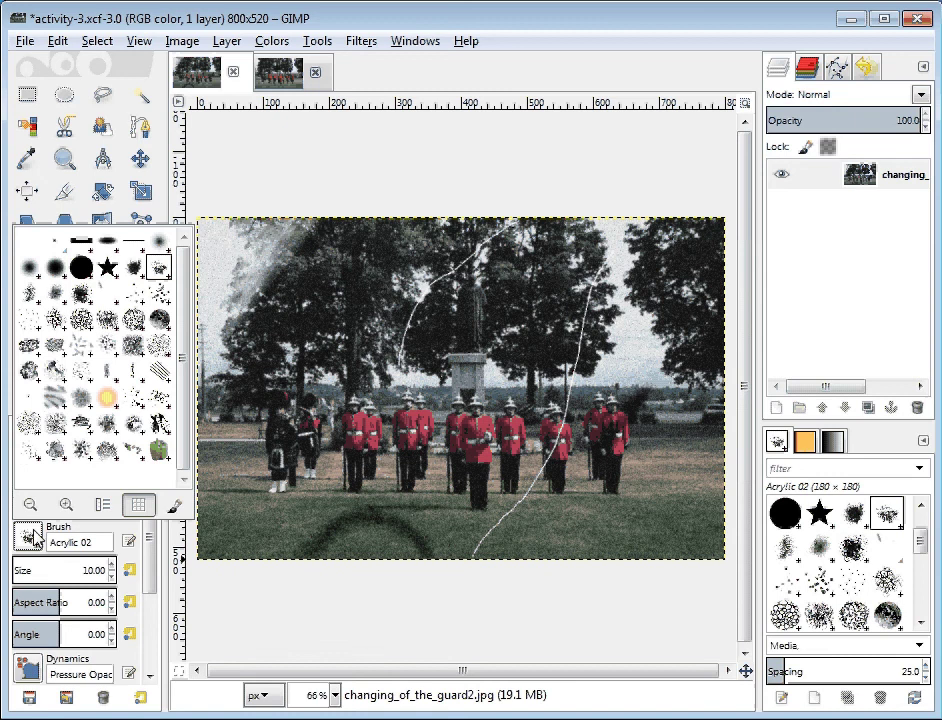
click(163, 324)
mouse_move(199, 499)
mouse_down()
mouse_move(238, 550)
mouse_move(281, 576)
mouse_up()
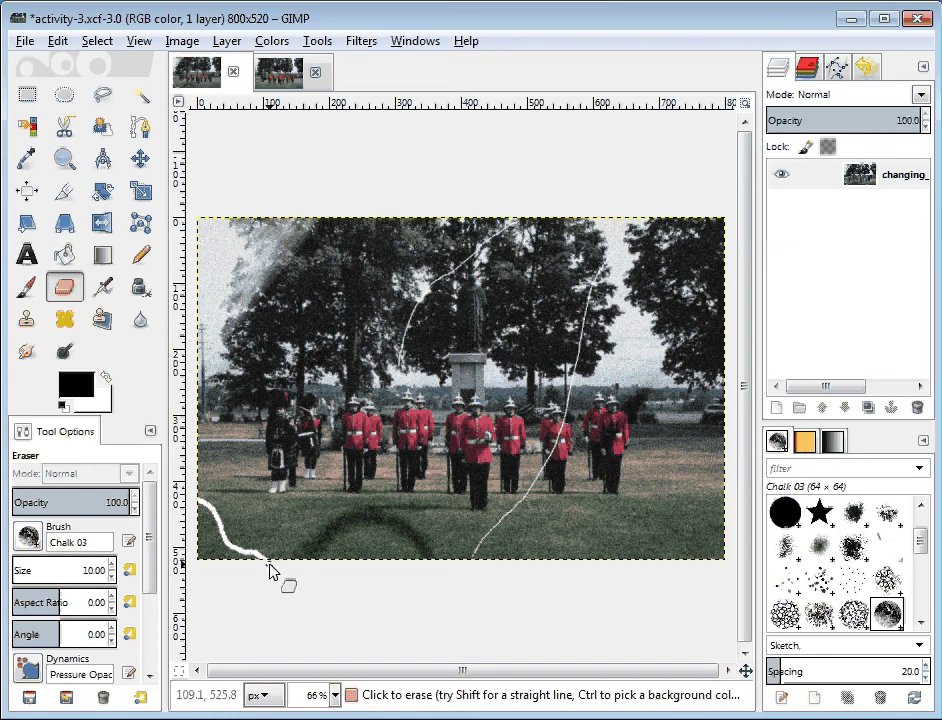
key(ctrl+z)
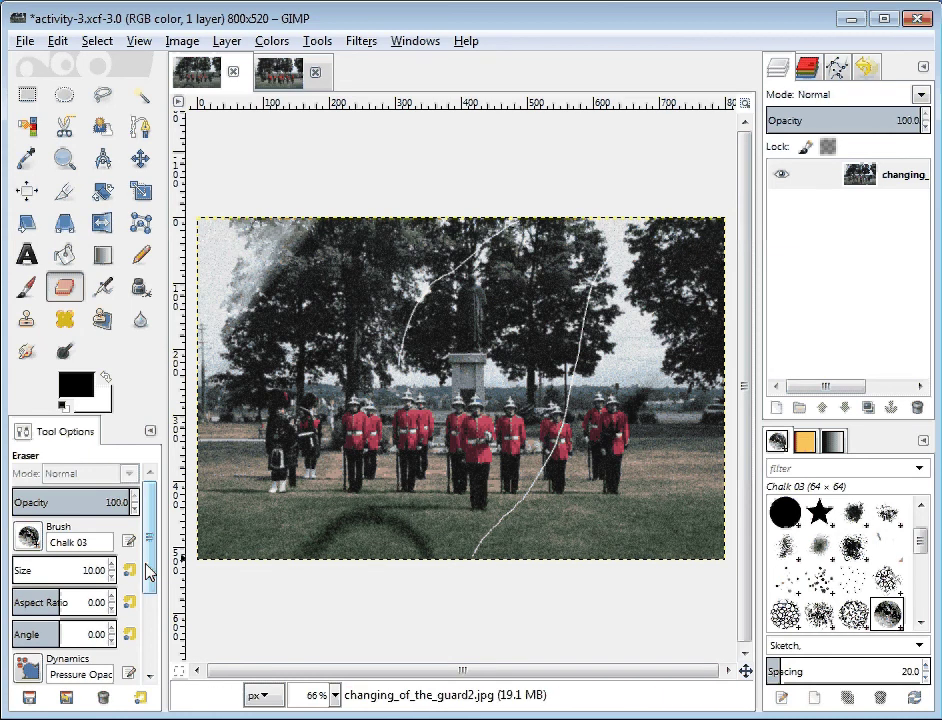
Reduce the Eraser brush size to 7.
double_click(93, 570)
text(7)
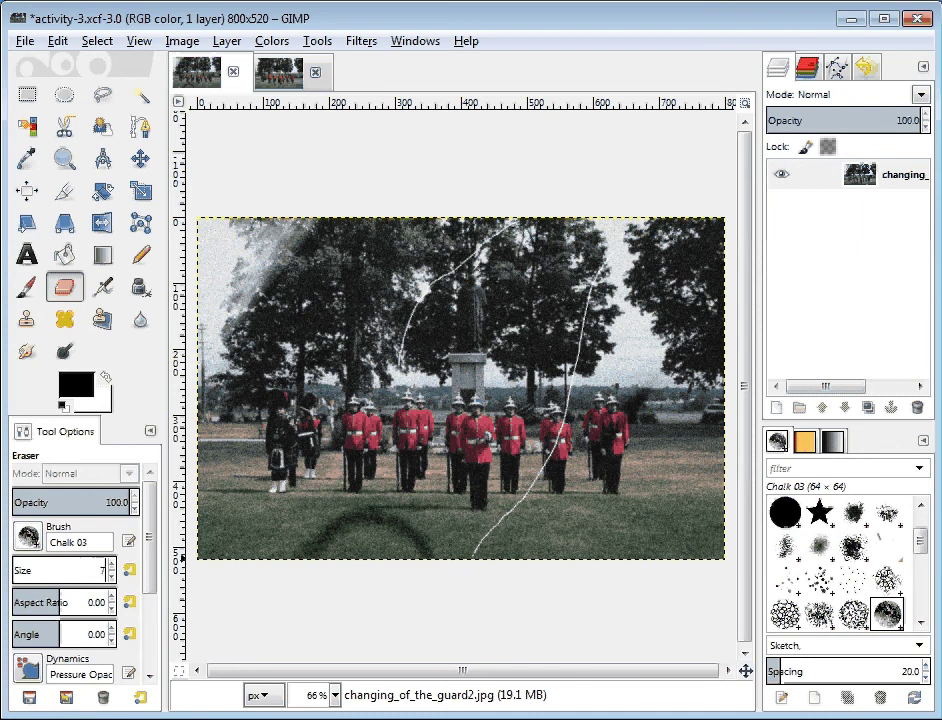
key(Return)
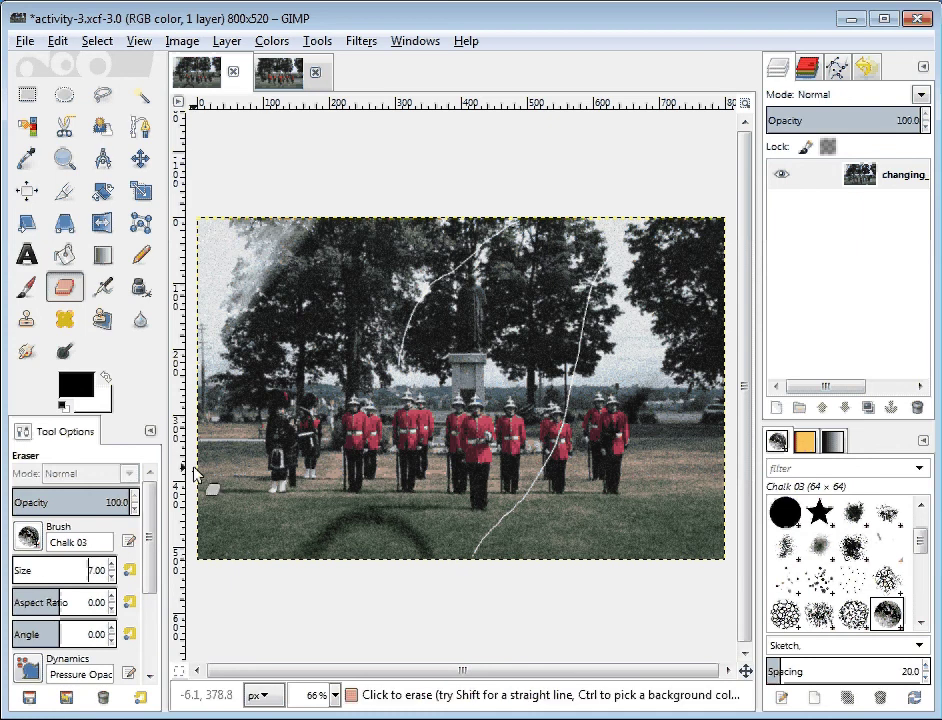
Erase ragged edges at the lower-left, bottom-right and top-right corners of the photo.
mouse_move(194, 468)
mouse_down()
mouse_move(228, 541)
mouse_move(282, 573)
mouse_up()
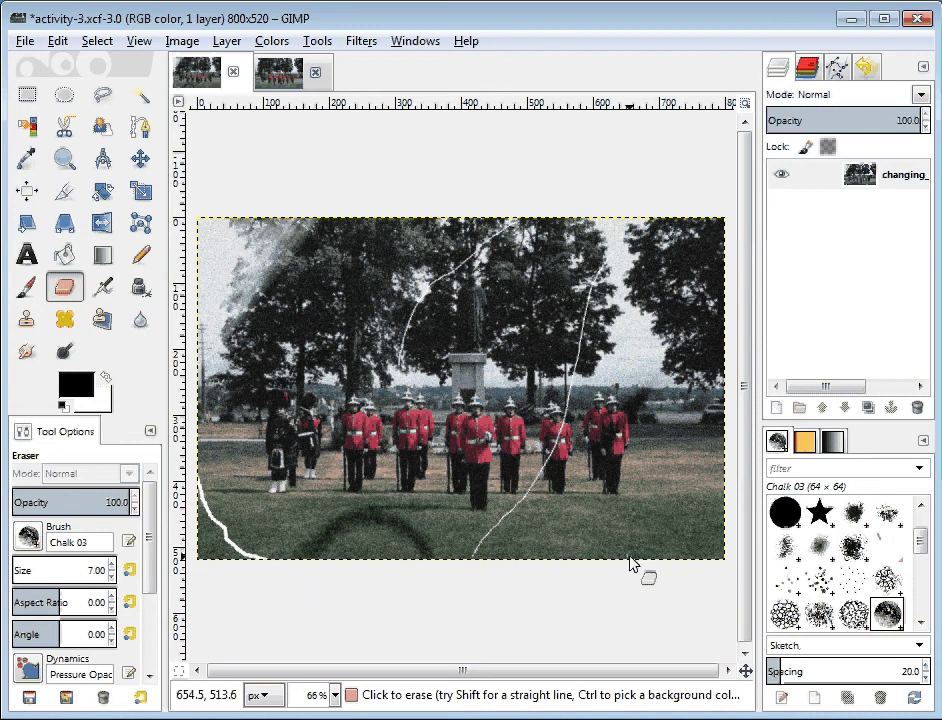
mouse_move(646, 561)
mouse_down()
mouse_move(694, 545)
mouse_move(730, 511)
mouse_up()
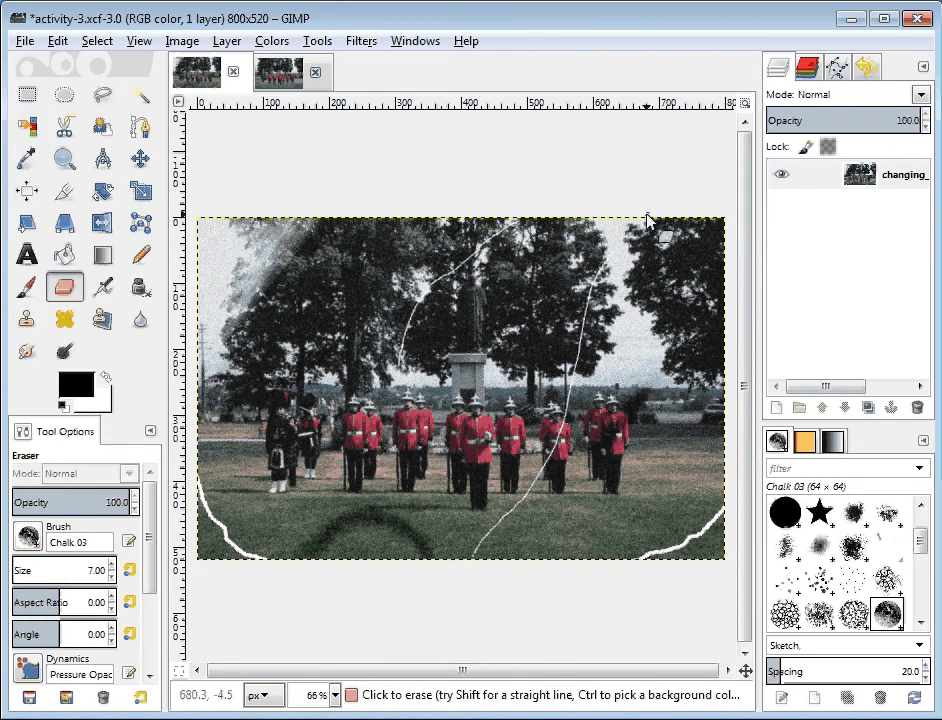
mouse_move(660, 218)
mouse_down()
mouse_move(728, 256)
mouse_move(730, 282)
mouse_move(716, 251)
mouse_up()
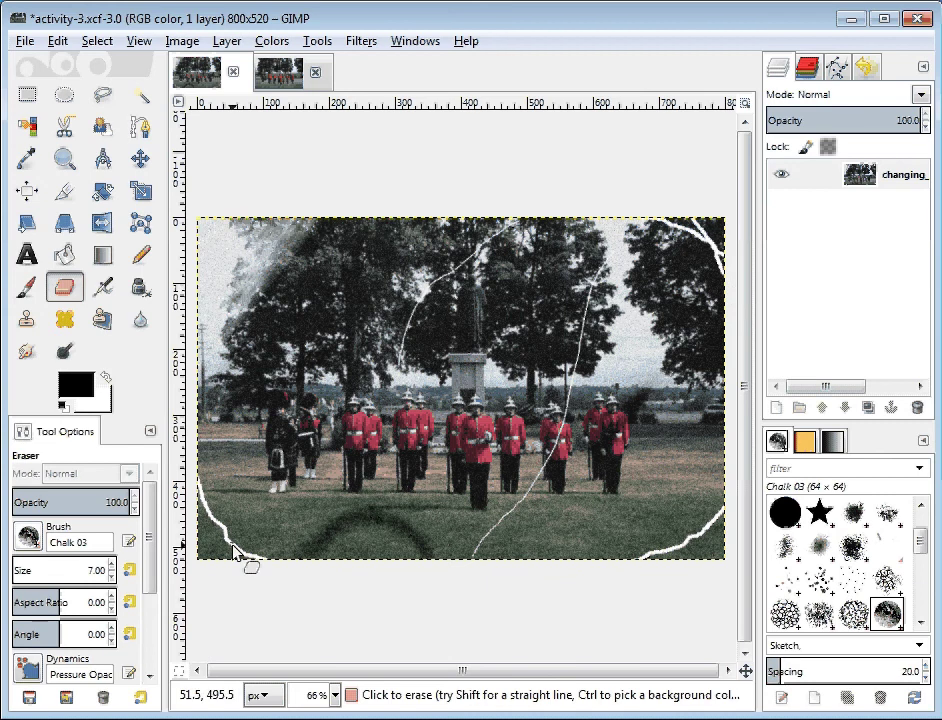
drag(232, 548, 324, 577)
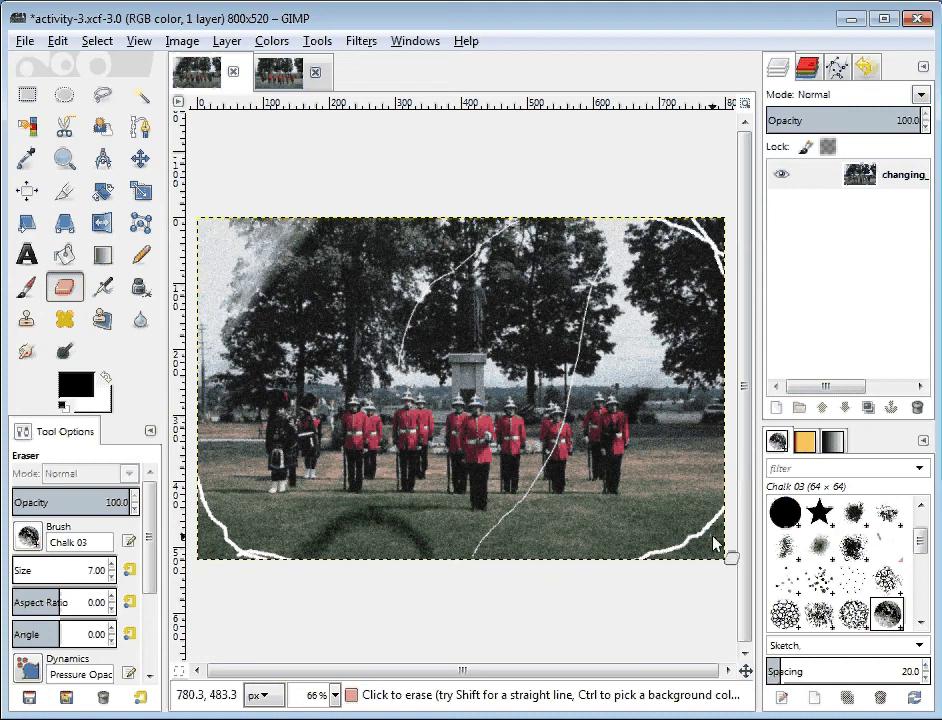
drag(688, 222, 723, 242)
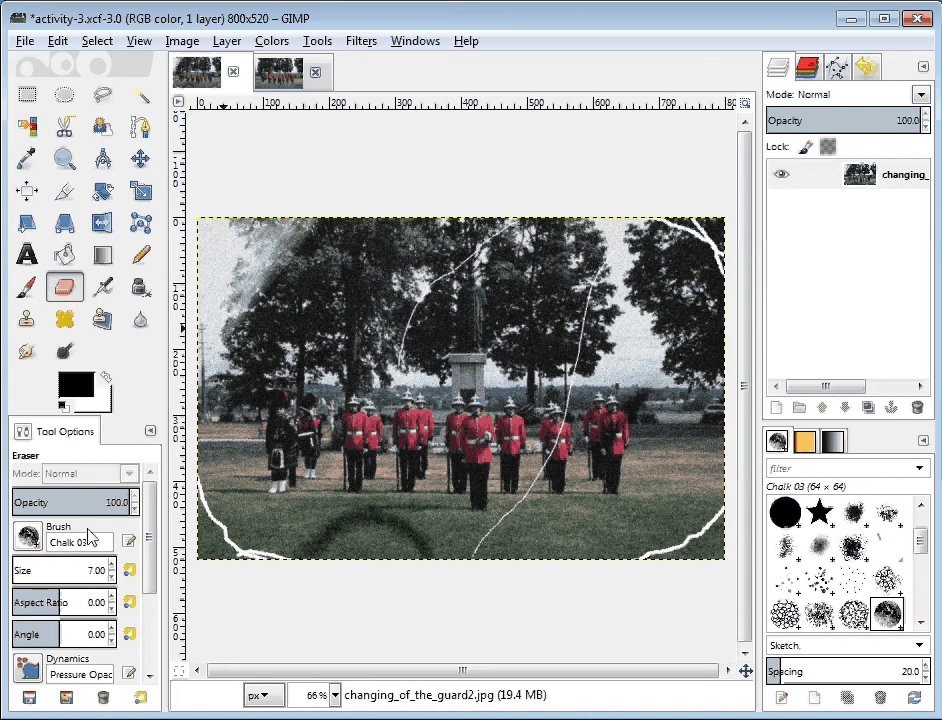
Switch the Eraser to the 2. Hardness 100 brush at size 64.09 and erase the lower-left corner.
click(28, 537)
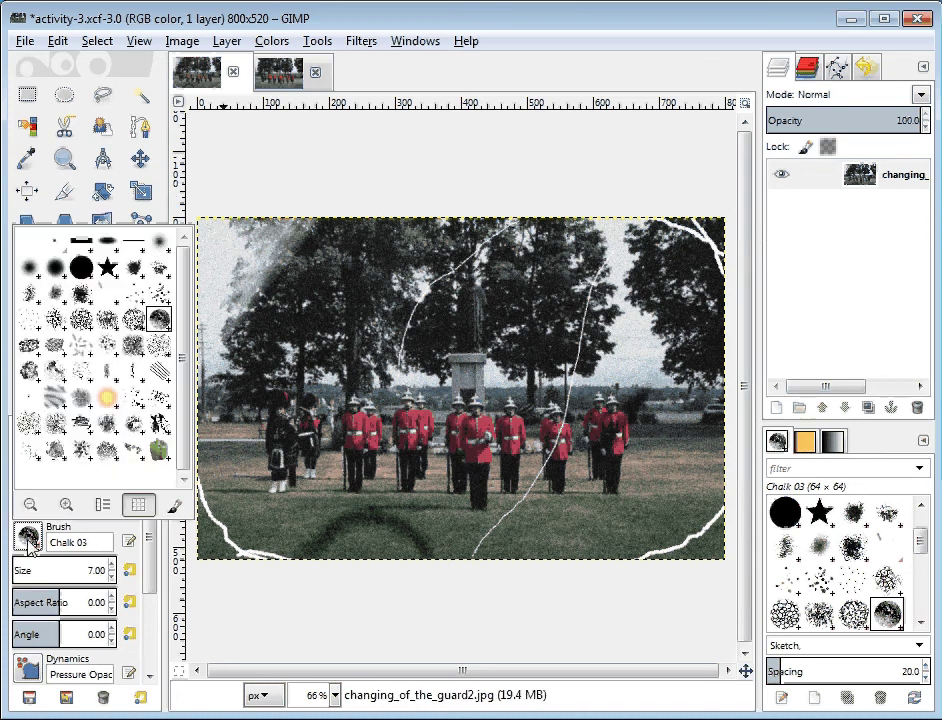
click(81, 267)
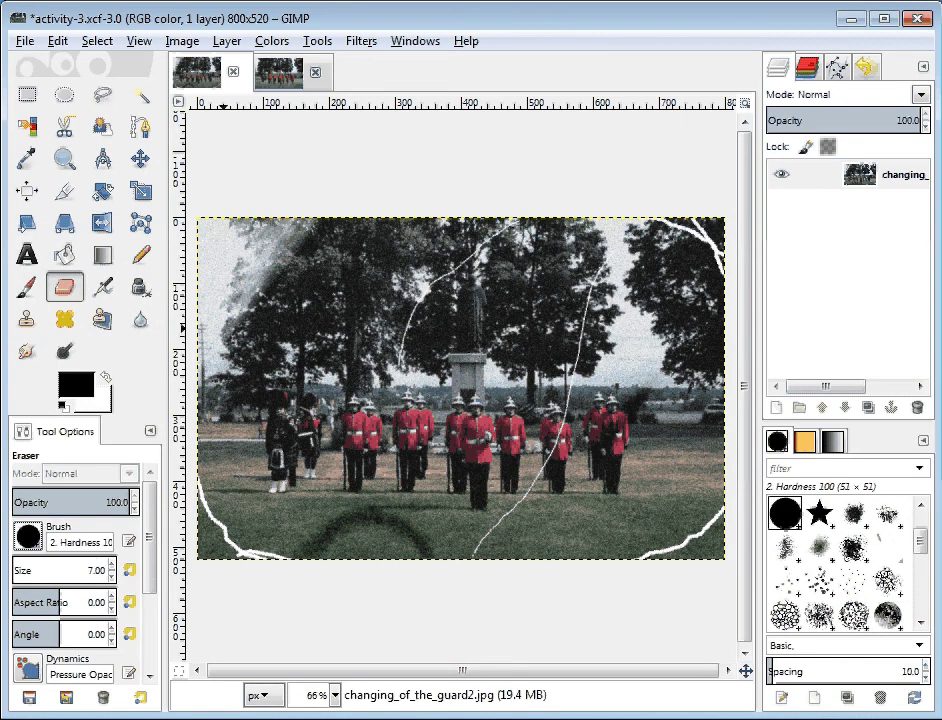
double_click(96, 570)
mouse_move(96, 570)
mouse_down()
mouse_move(66, 570)
mouse_move(78, 570)
mouse_up()
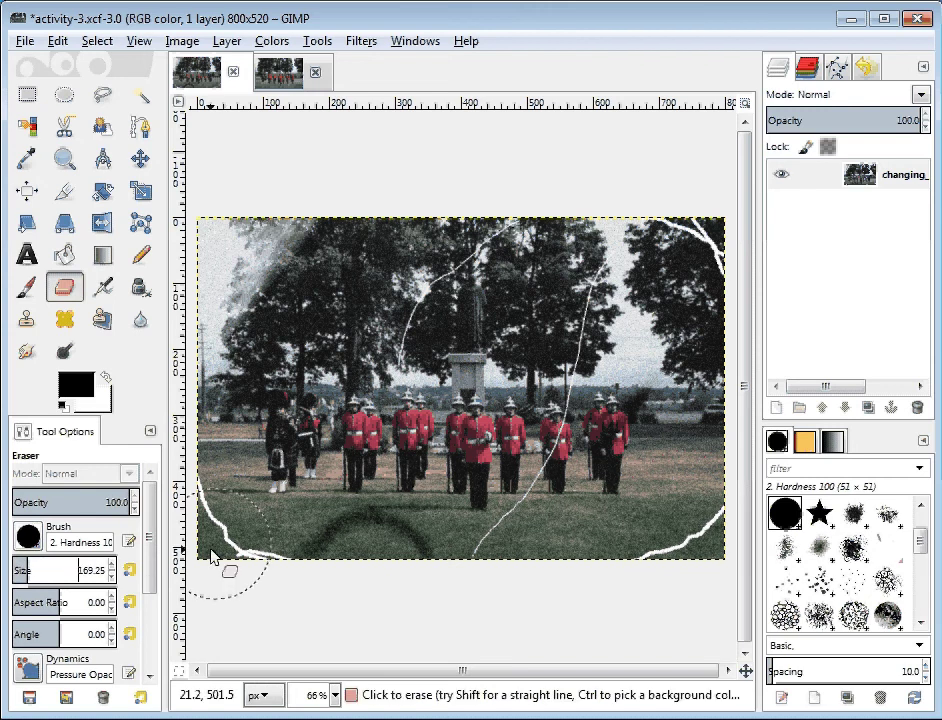
click(17, 569)
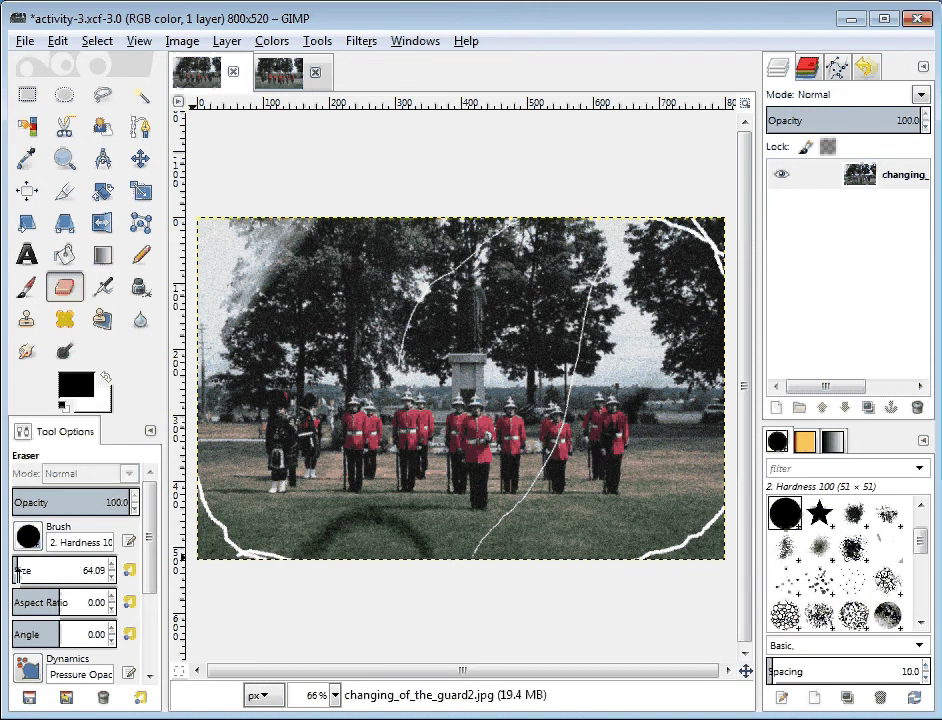
click(221, 567)
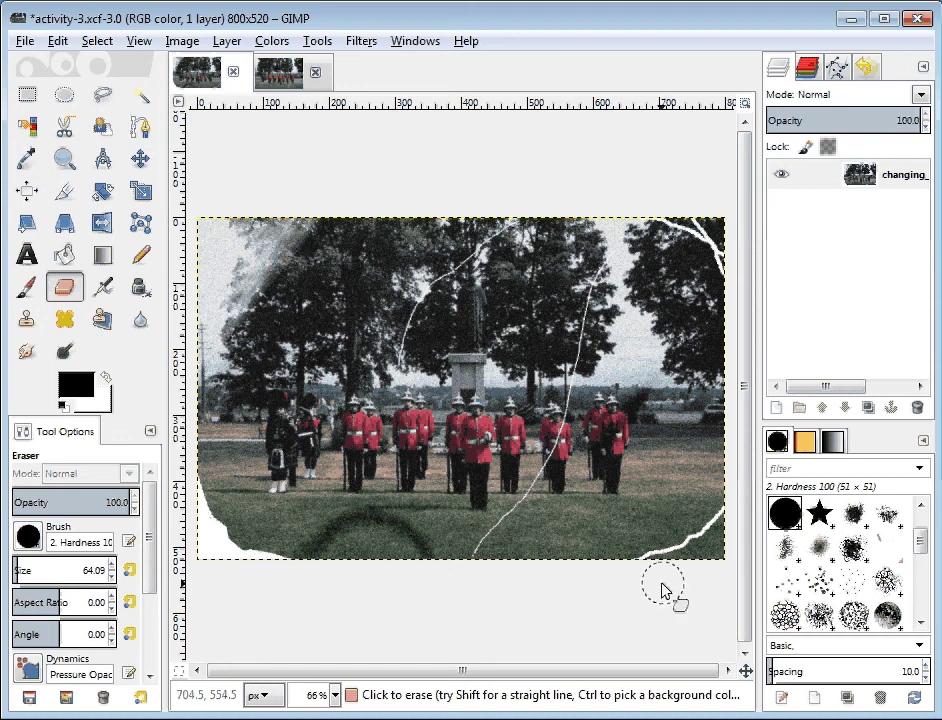
Erase a rough edge along the photo's lower-right corner.
mouse_move(657, 580)
mouse_down()
mouse_move(679, 582)
mouse_move(741, 531)
mouse_move(704, 560)
mouse_up()
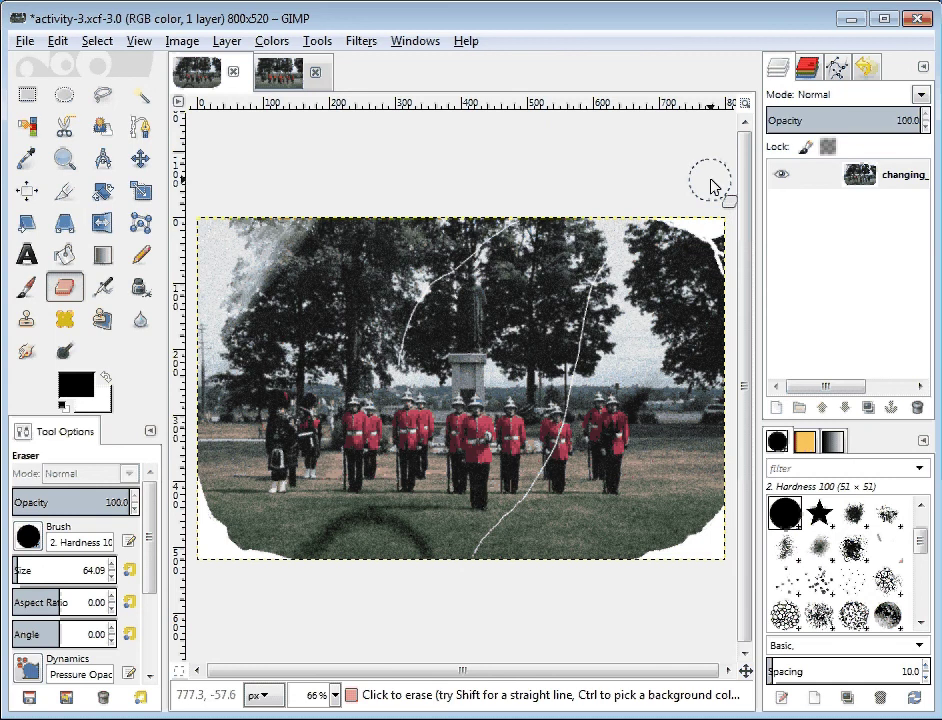
Zoom to 150% and erase along the tree edge at the top-right corner, undoing the last extension.
key(1)
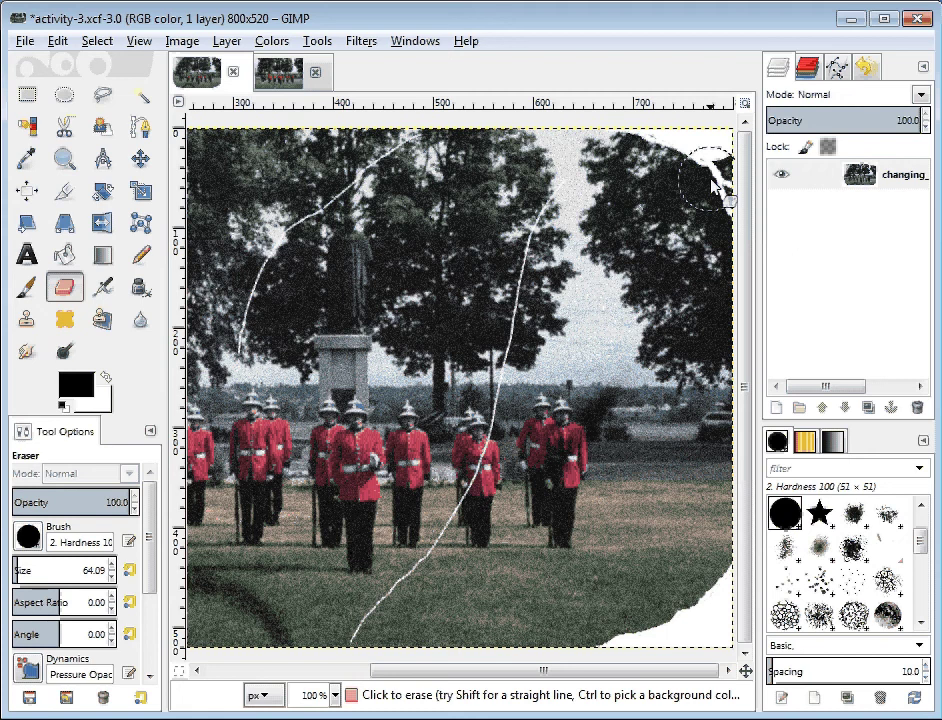
key(plus)
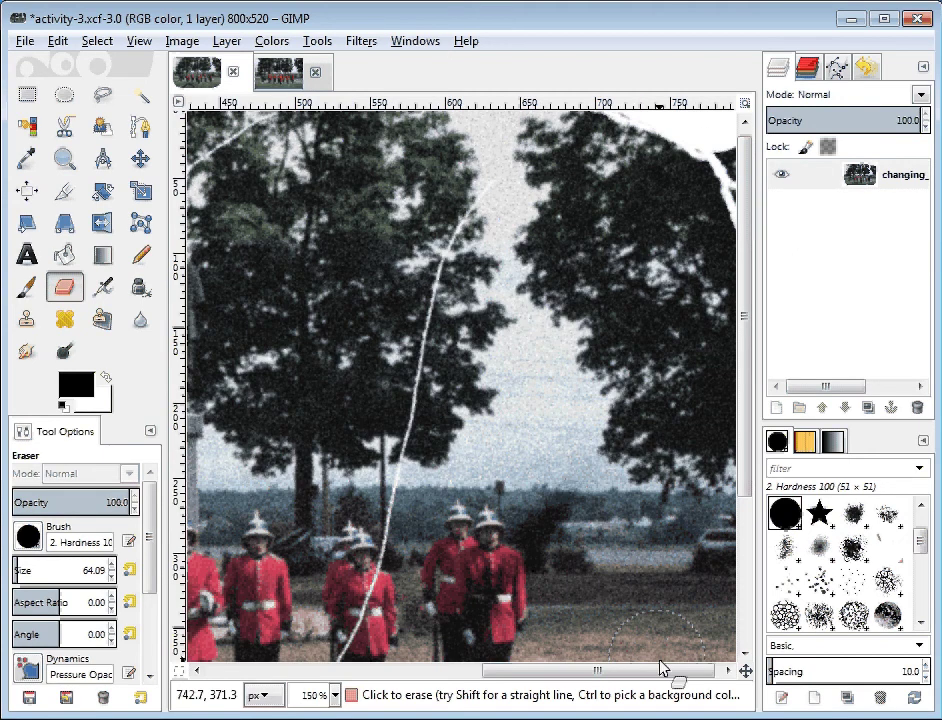
drag(660, 668, 686, 677)
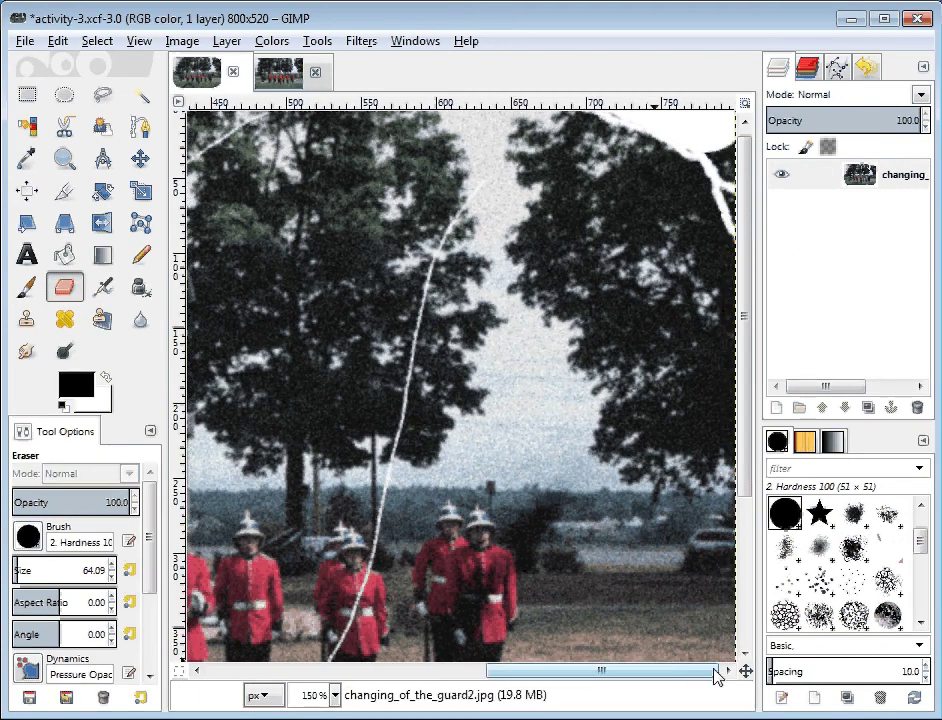
drag(745, 425, 749, 375)
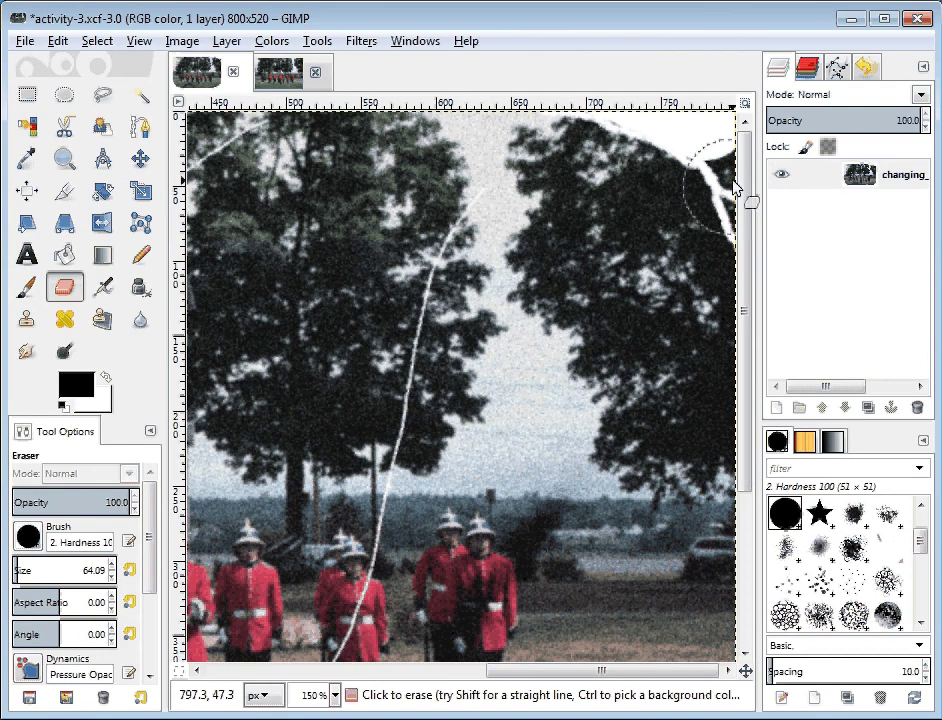
drag(735, 188, 728, 140)
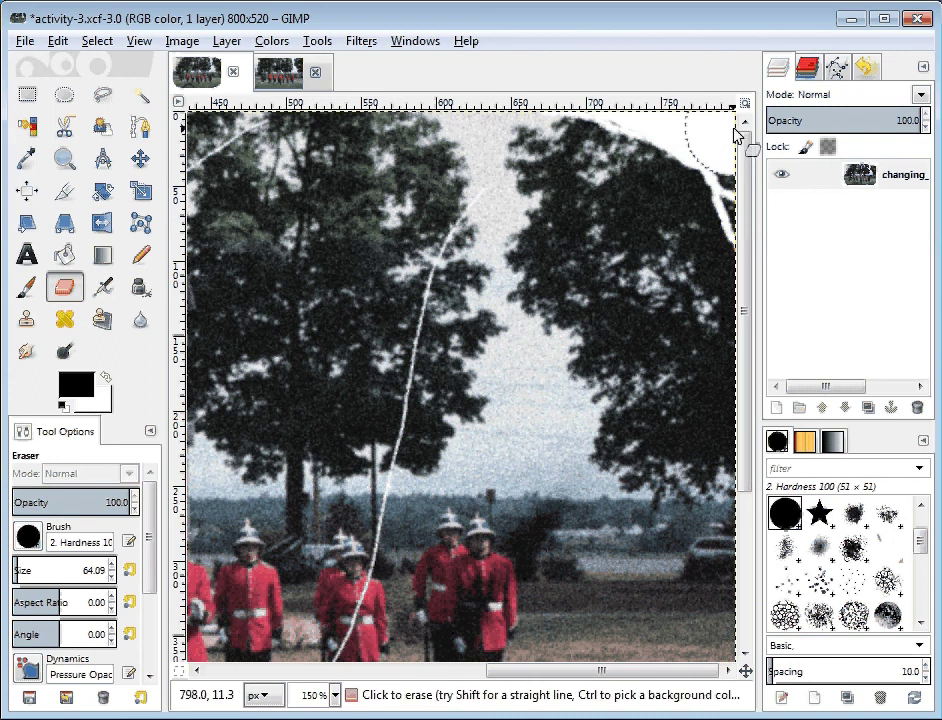
drag(735, 134, 755, 160)
key(ctrl+z)
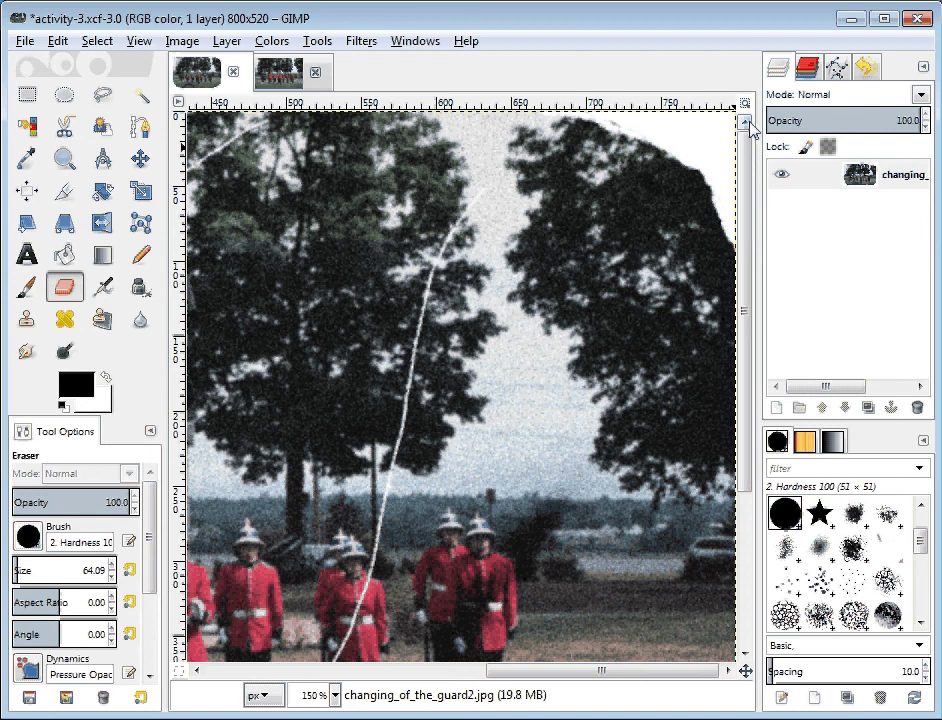
Zoom back out and scroll the view across the photo.
key(1)
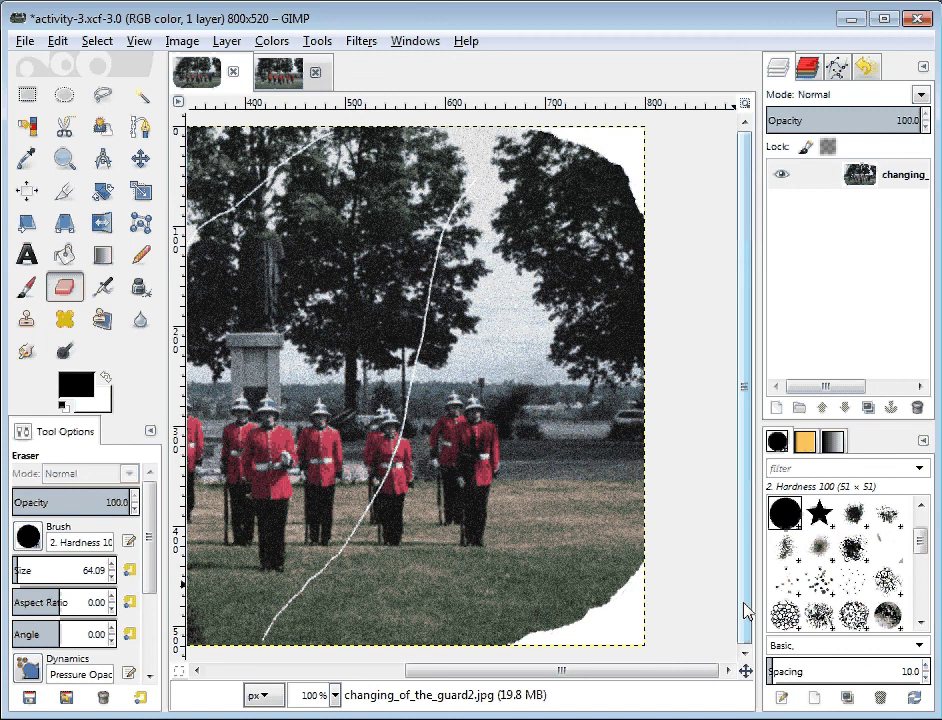
ctrl+scroll(748, 612, up, 1)
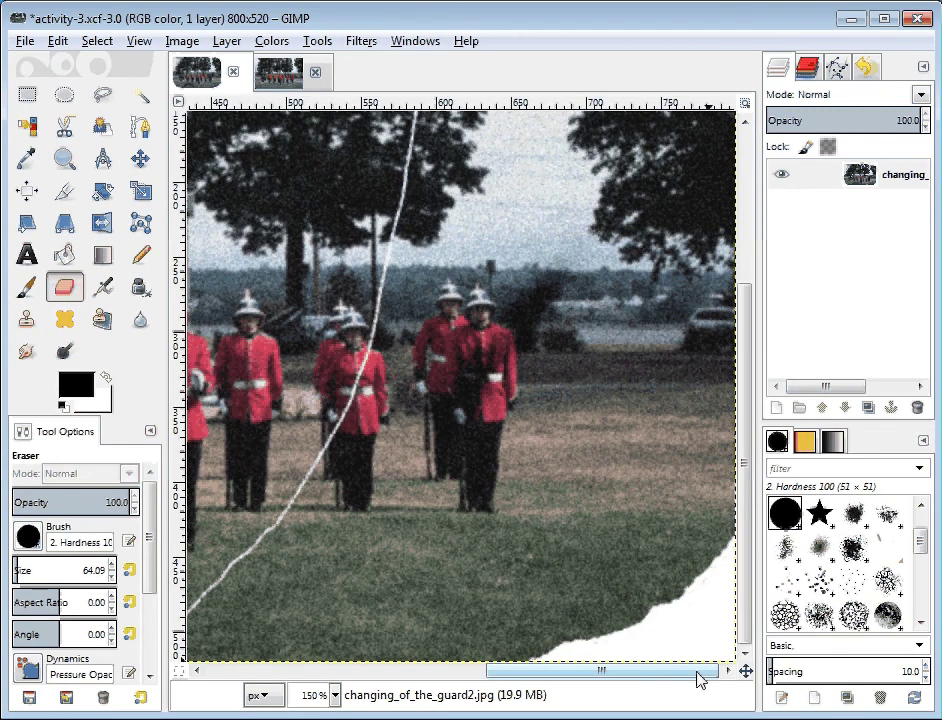
drag(699, 680, 345, 672)
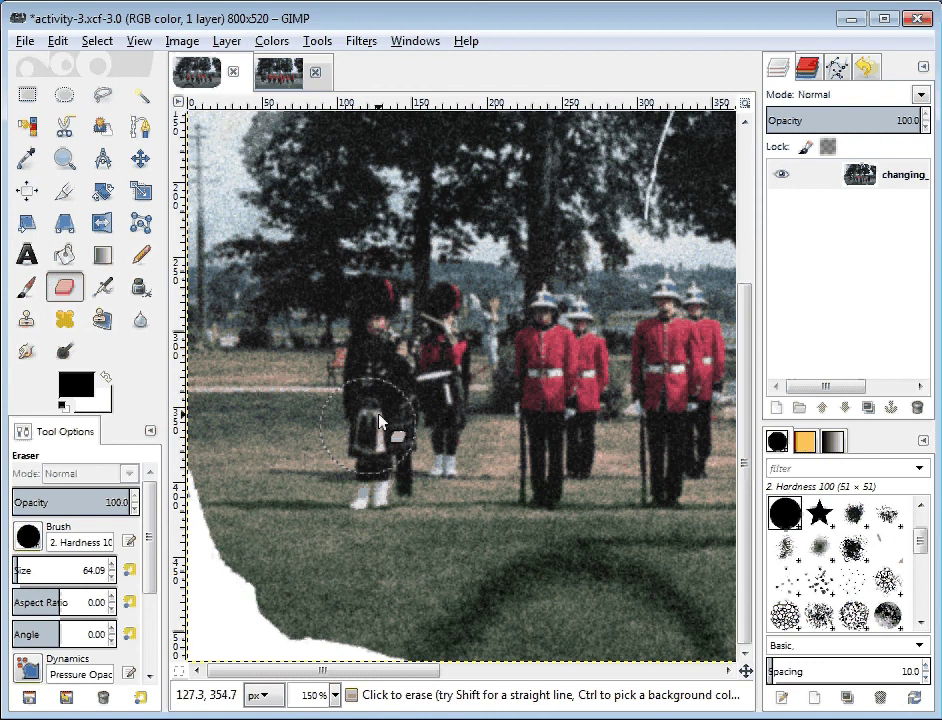
Fit the whole photo in the window and save it as activity-3.xcf.
key(1)
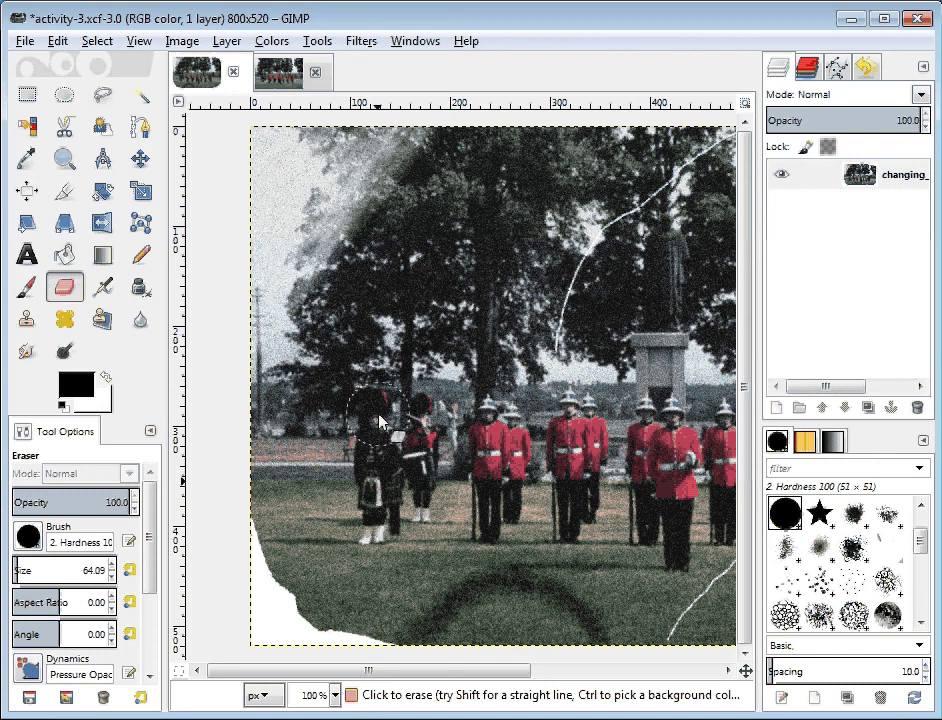
key(minus)
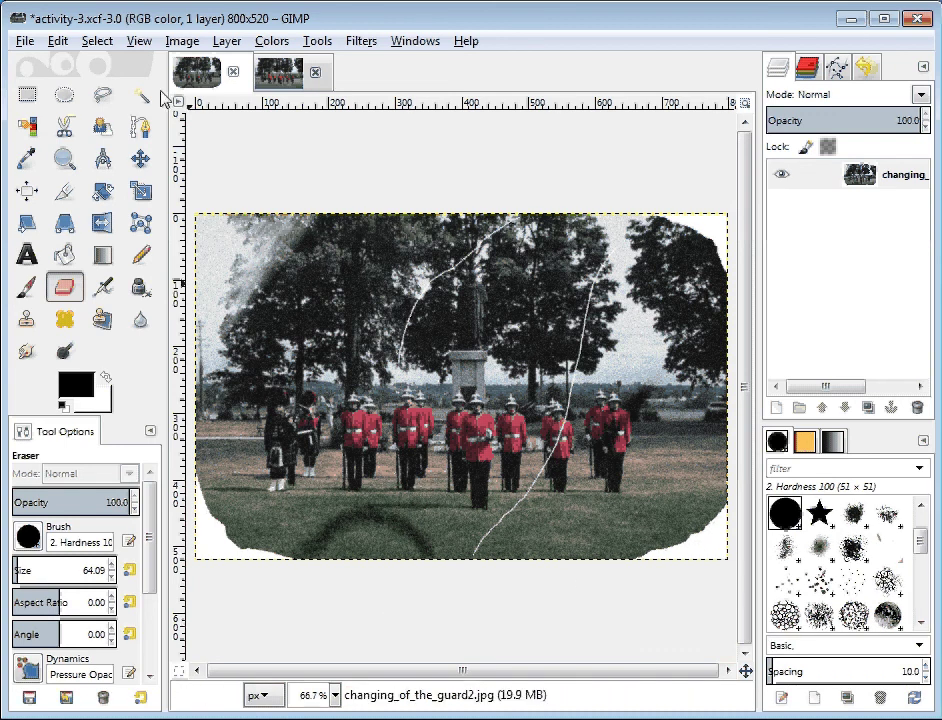
click(25, 42)
click(61, 204)
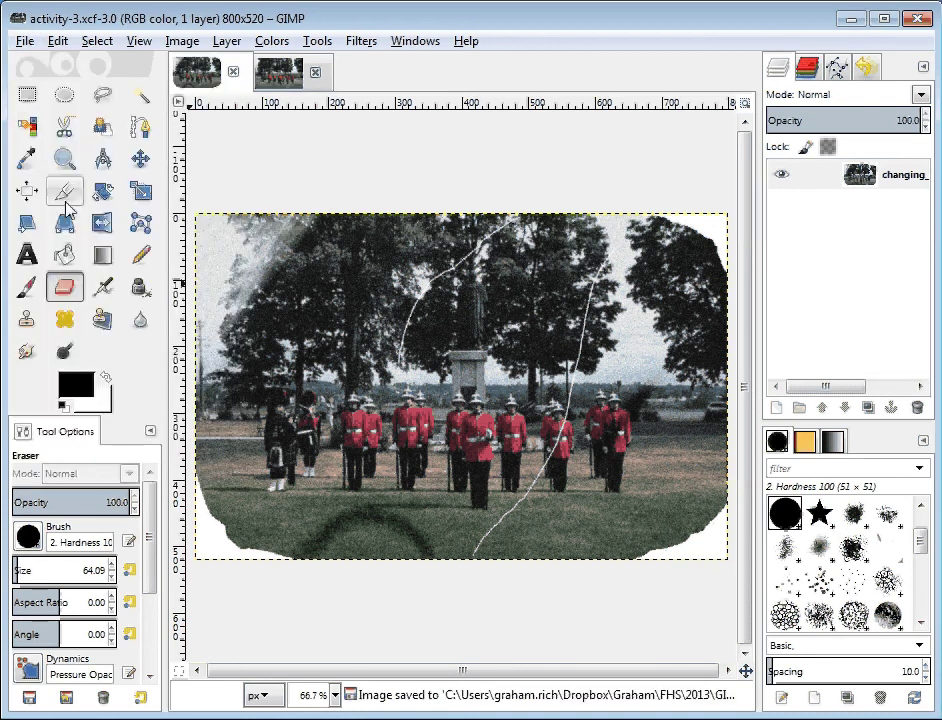